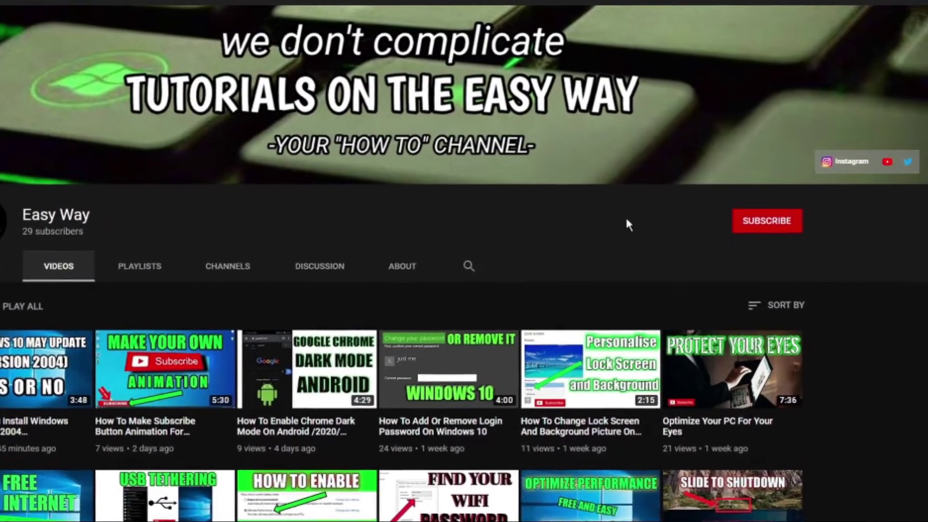
# - Subscribe to the Easy Way channel with the notification bell set to All
pyautogui.click(752, 223)
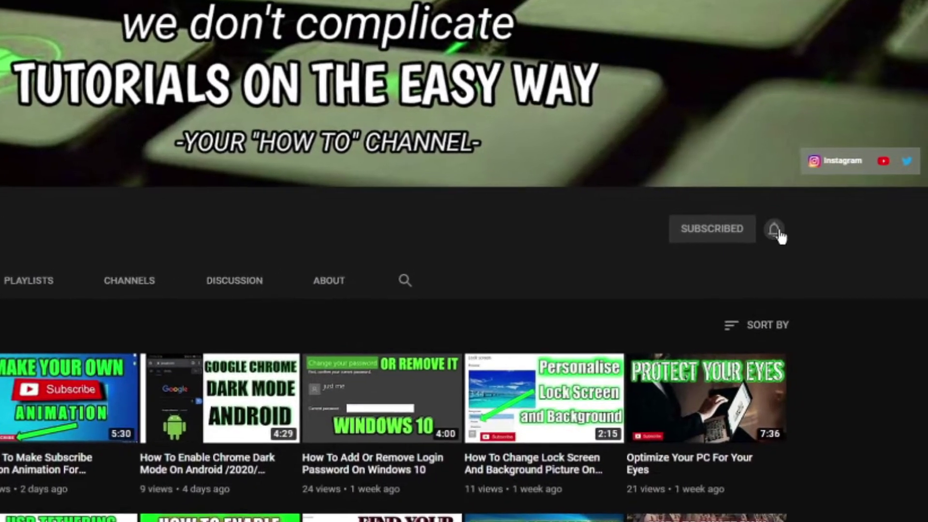
pyautogui.click(778, 229)
pyautogui.click(779, 263)
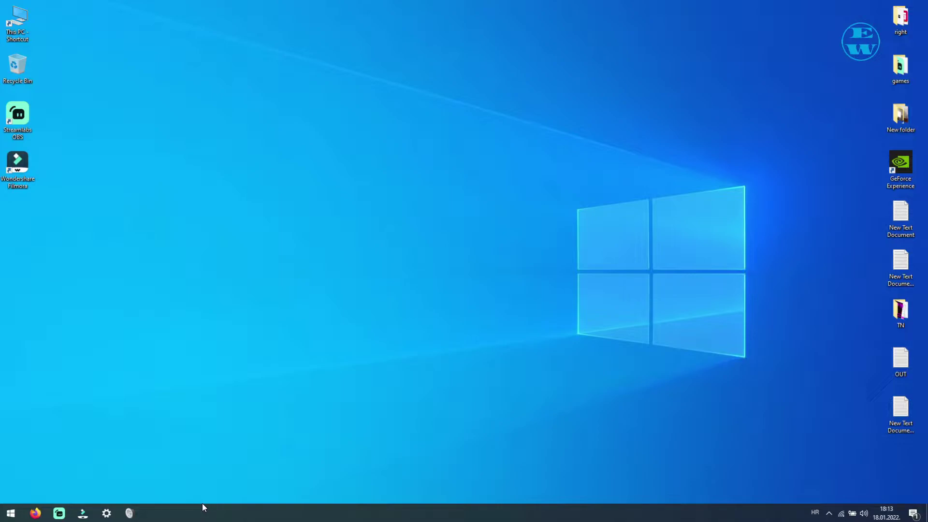
pyautogui.click(129, 513)
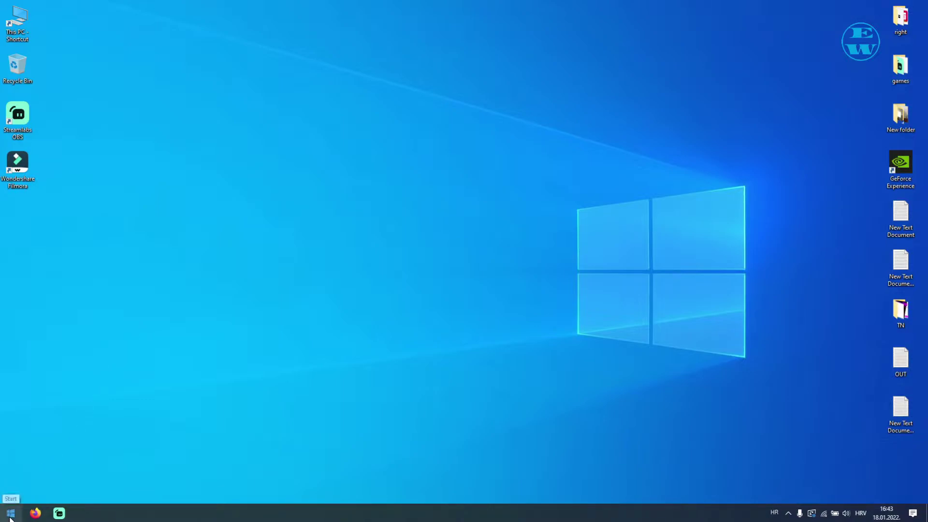
# - Search for 'device manager' and launch Device Manager
pyautogui.rightClick(10, 517)
pyautogui.click(81, 451)
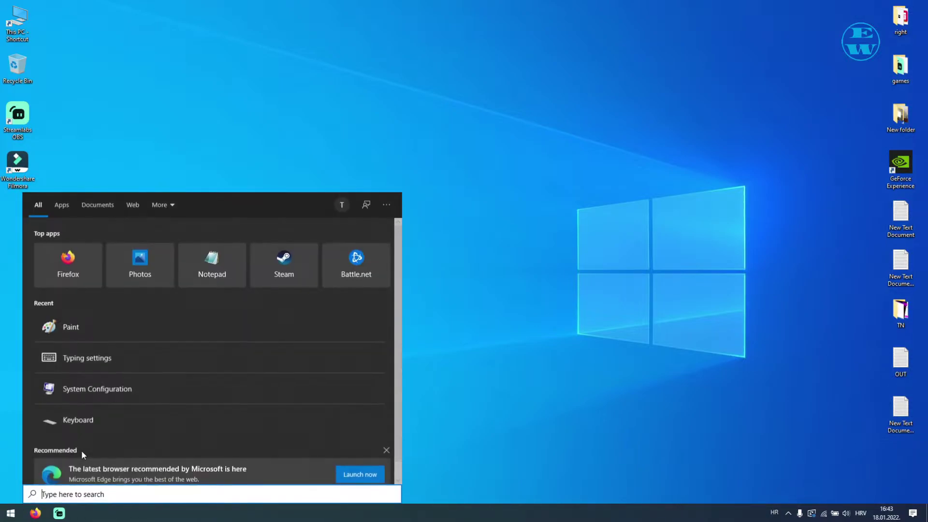
pyautogui.write('de')
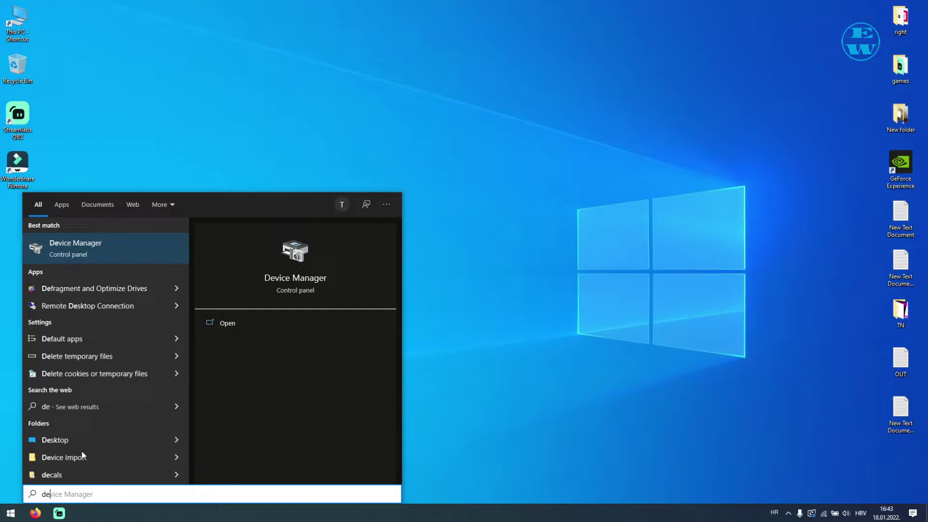
pyautogui.click(93, 247)
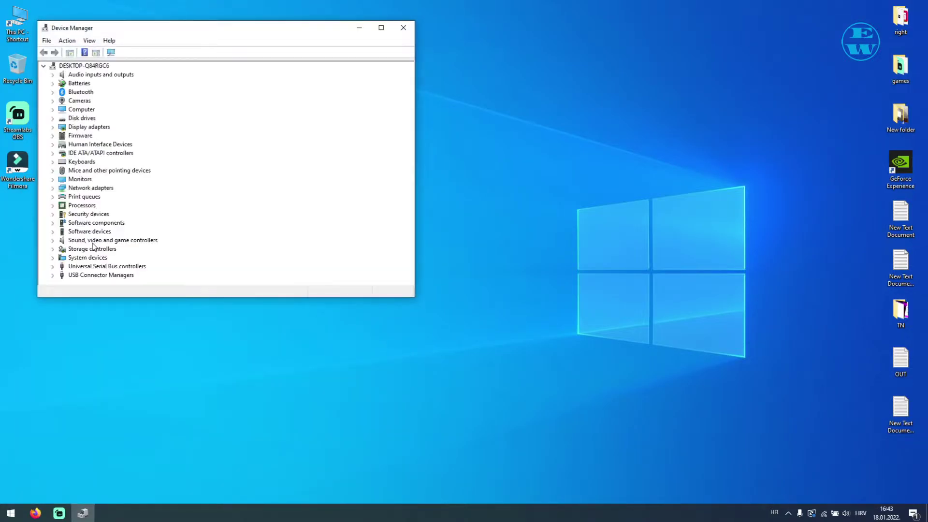
# - Disable Realtek(R) Audio under Sound, video and game controllers, declining the restart
pyautogui.click(54, 240)
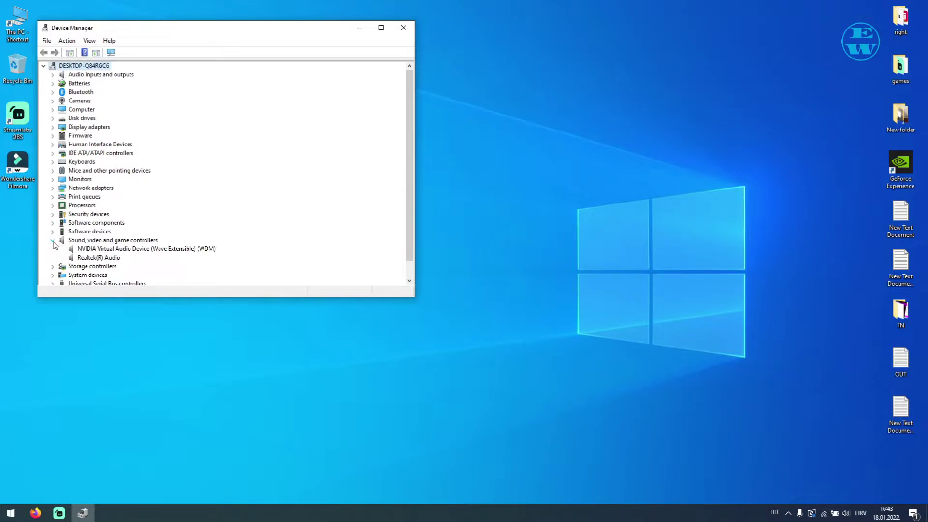
pyautogui.rightClick(98, 259)
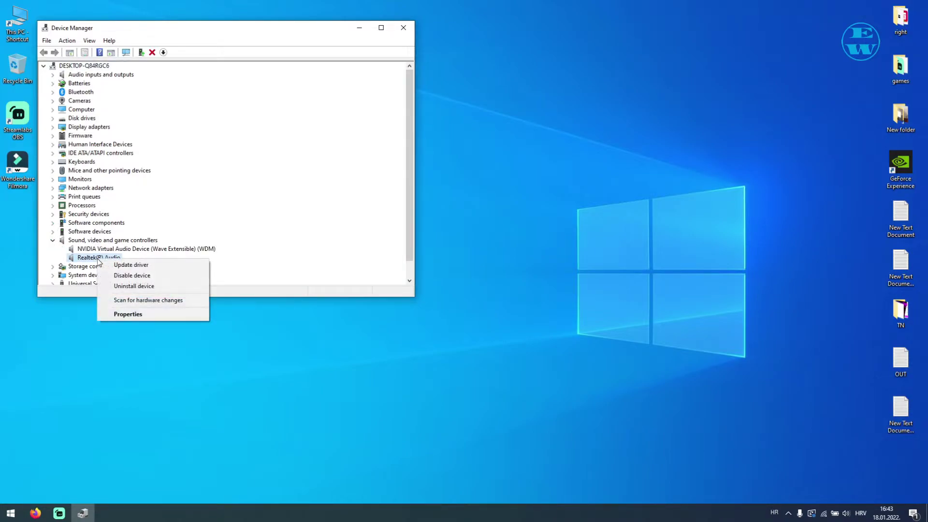
pyautogui.click(131, 276)
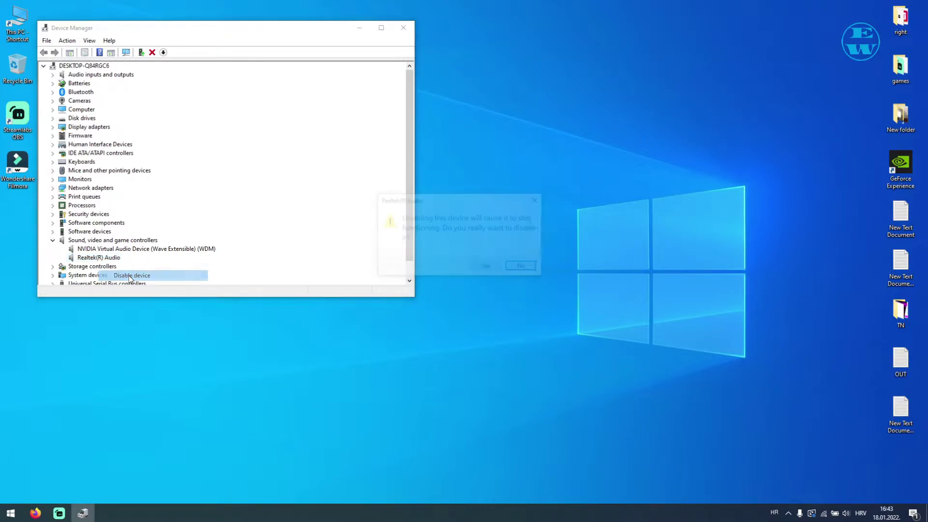
pyautogui.click(486, 267)
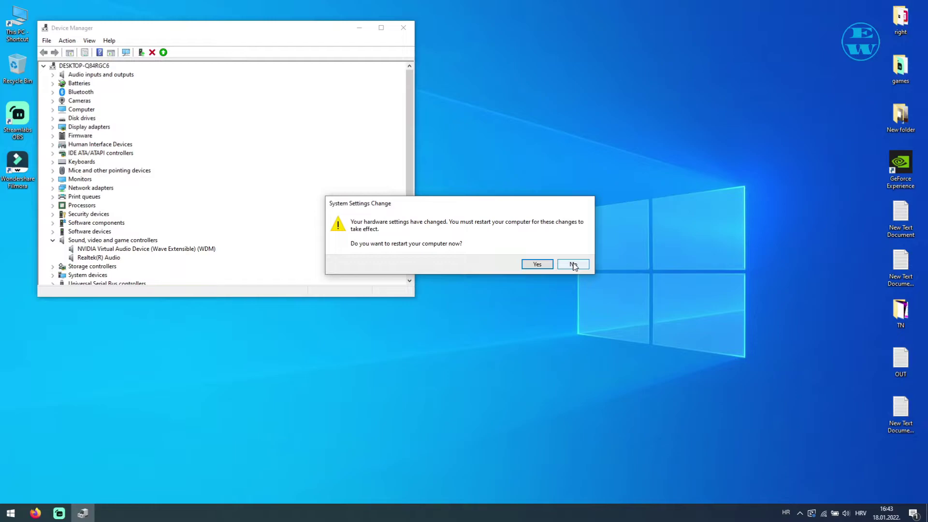
pyautogui.click(573, 265)
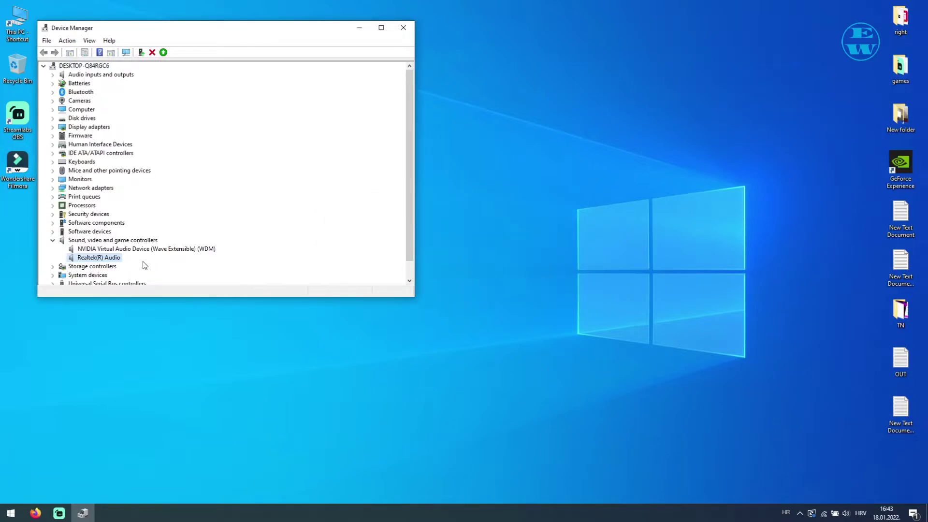
# - Install the High Definition Audio Device driver for Realtek(R) Audio, accepting the unverified-driver warning
pyautogui.rightClick(92, 260)
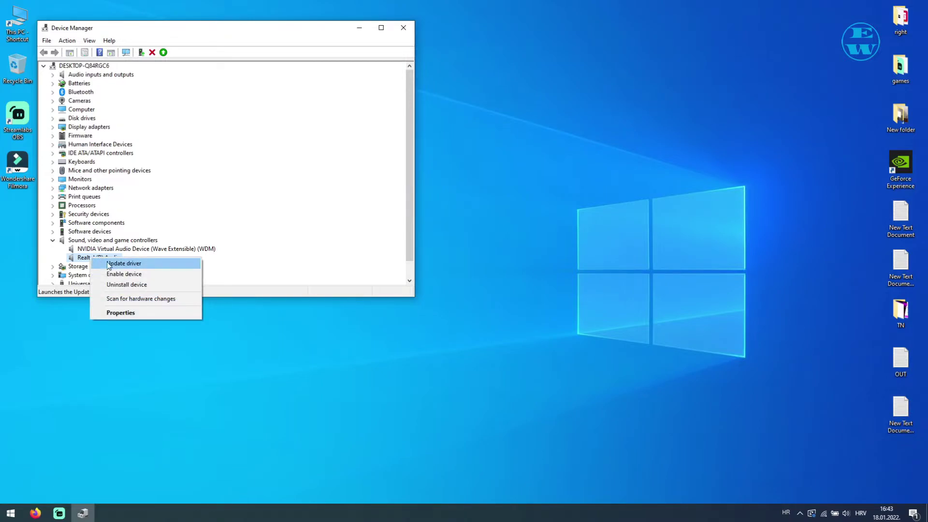
pyautogui.click(112, 264)
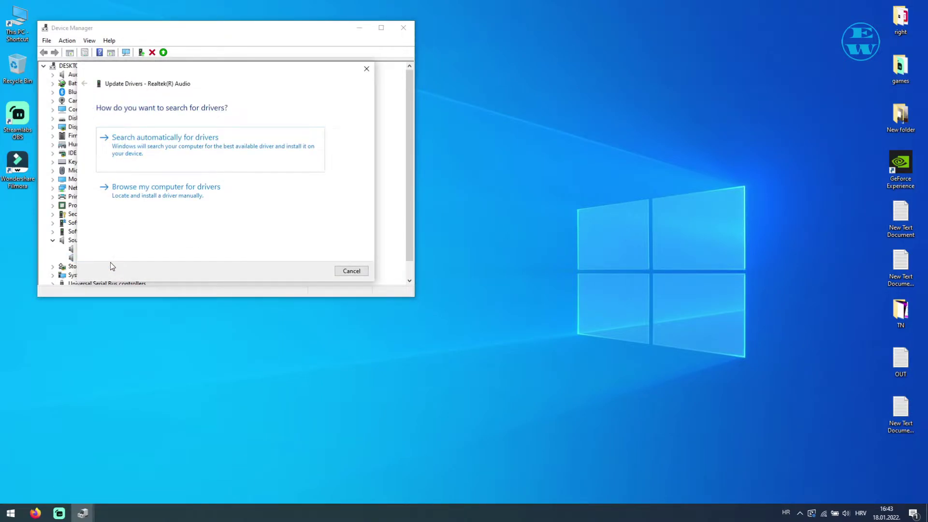
pyautogui.click(159, 190)
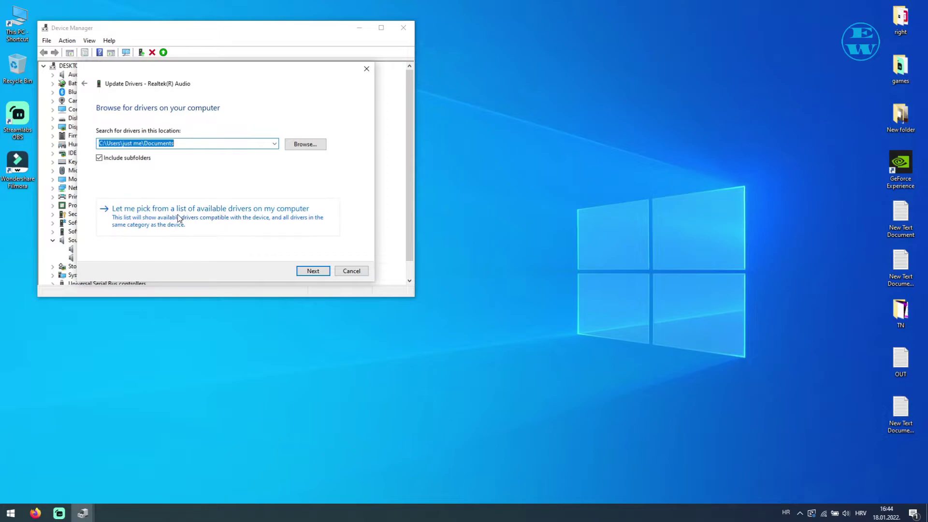
pyautogui.click(193, 218)
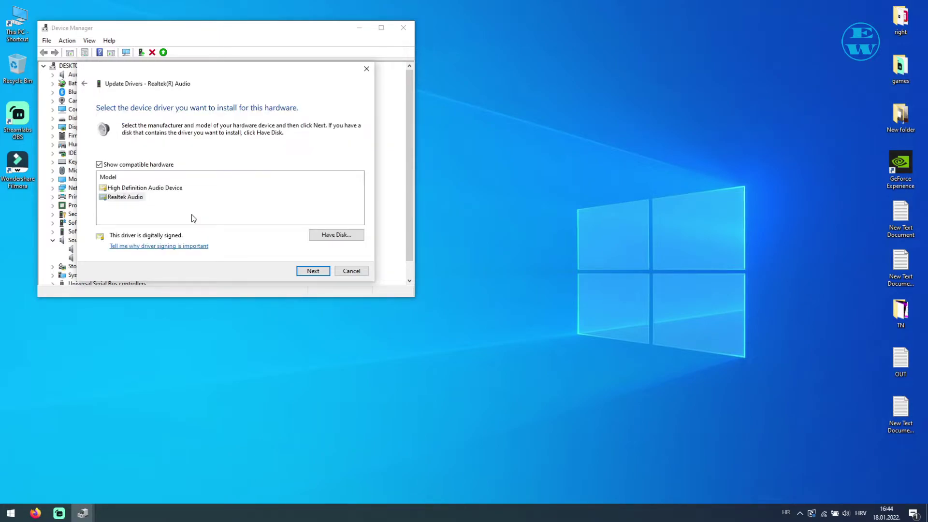
pyautogui.click(124, 190)
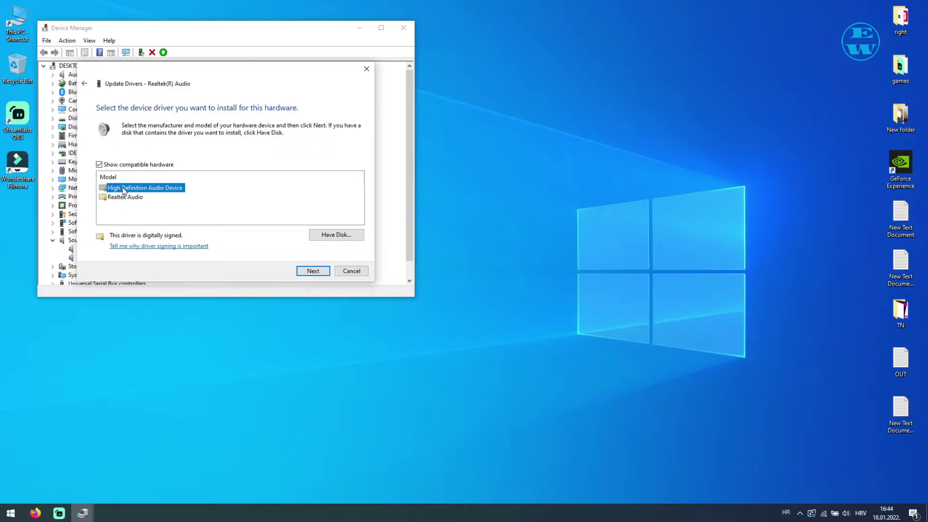
pyautogui.click(314, 272)
pyautogui.click(507, 302)
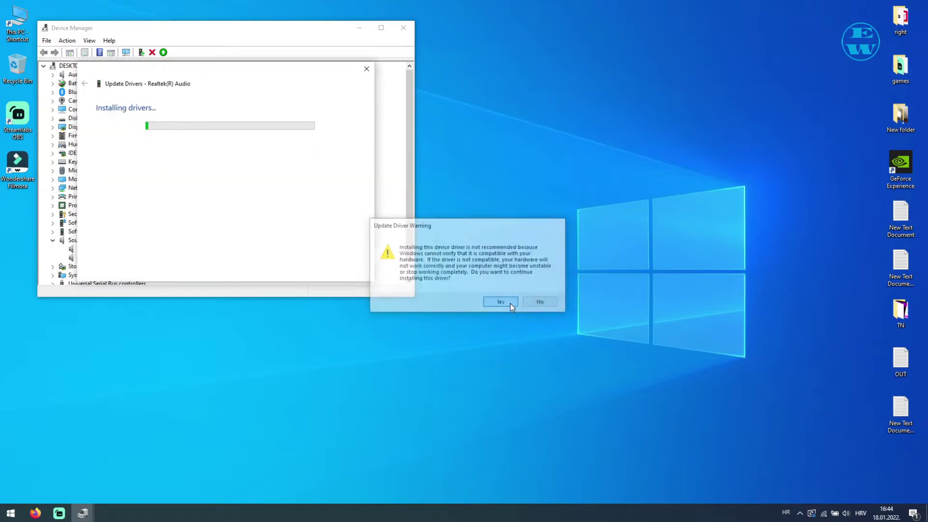
pyautogui.click(354, 270)
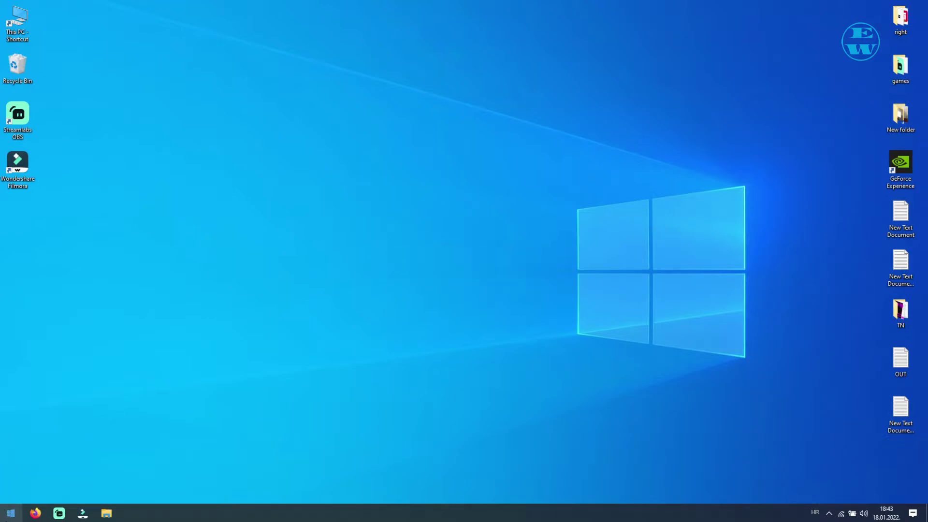
# - Reach Sound Control Panel through Settings > System > Sound > Related Settings
pyautogui.click(9, 516)
pyautogui.moveTo(29, 470)
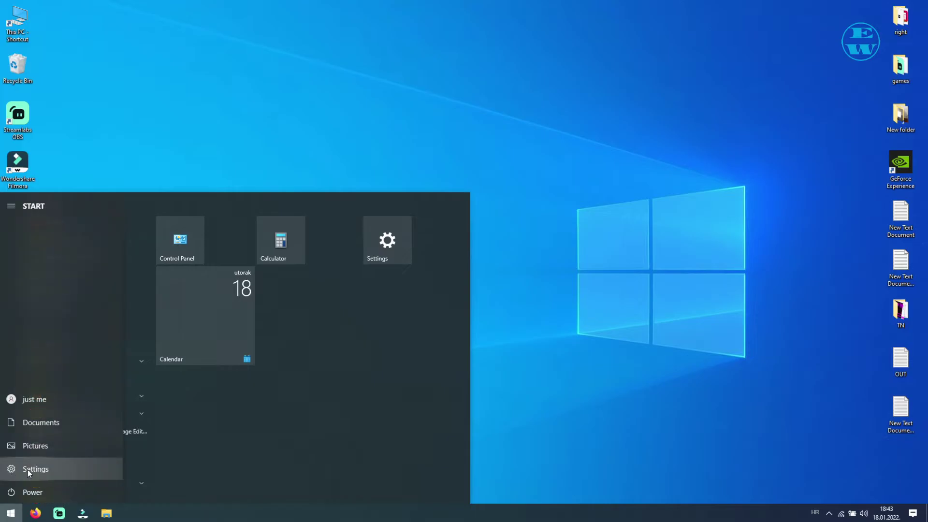
pyautogui.click(28, 470)
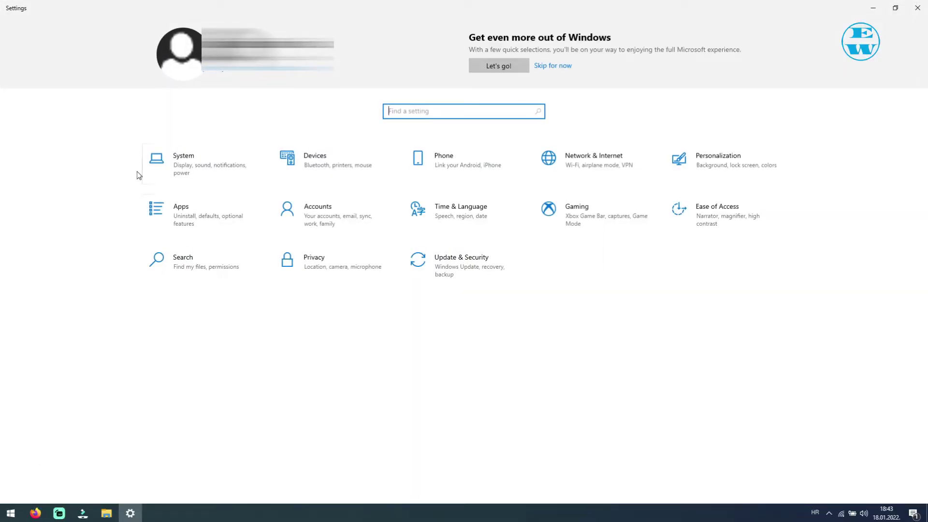
pyautogui.click(177, 163)
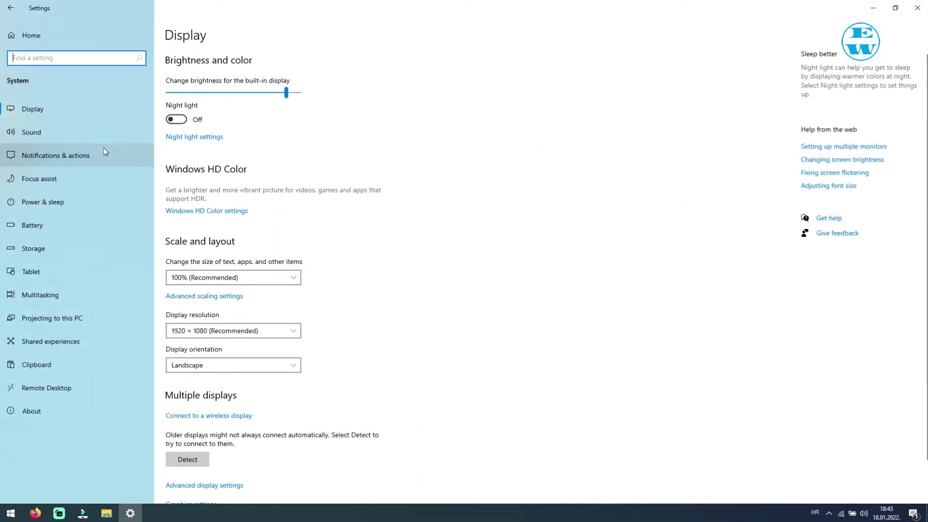
pyautogui.click(45, 133)
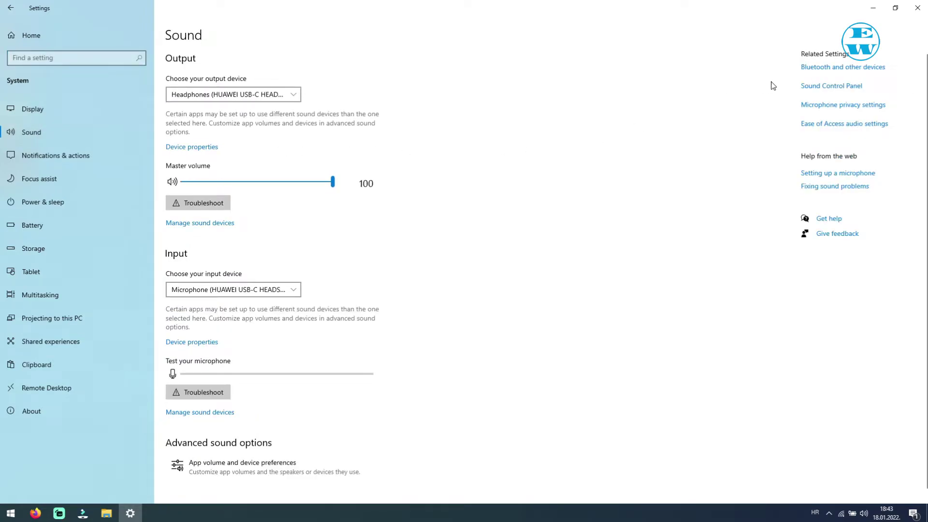
pyautogui.click(837, 89)
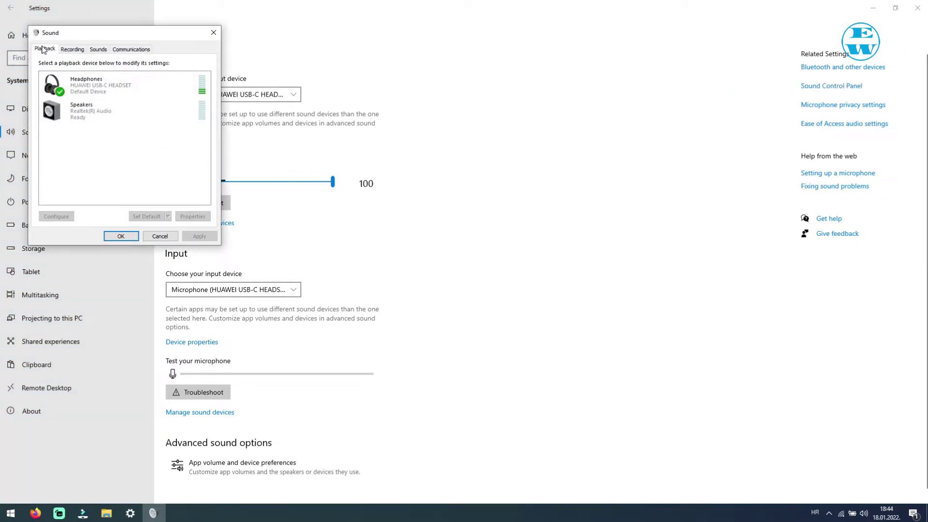
# - Enable Bass Boost on the Headphones' Enhancements tab, apply it, and close the Sound windows
pyautogui.doubleClick(93, 87)
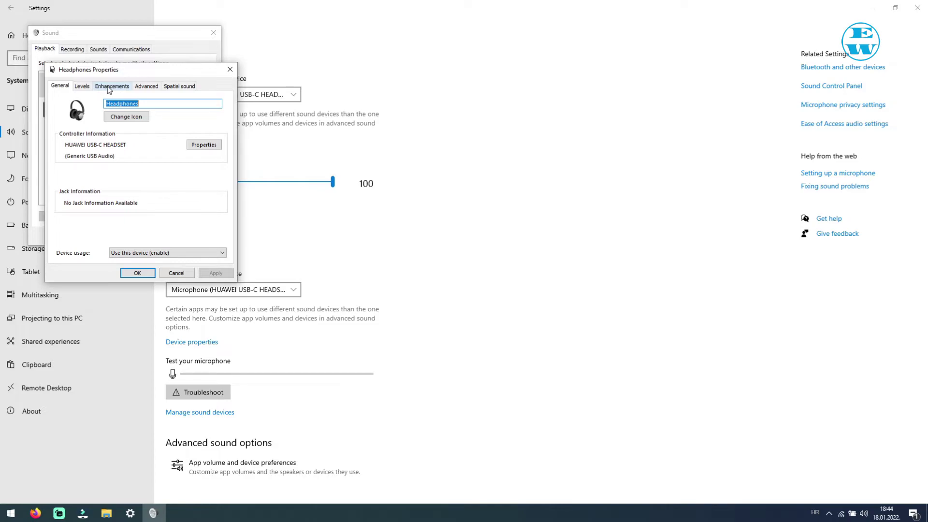
pyautogui.click(108, 86)
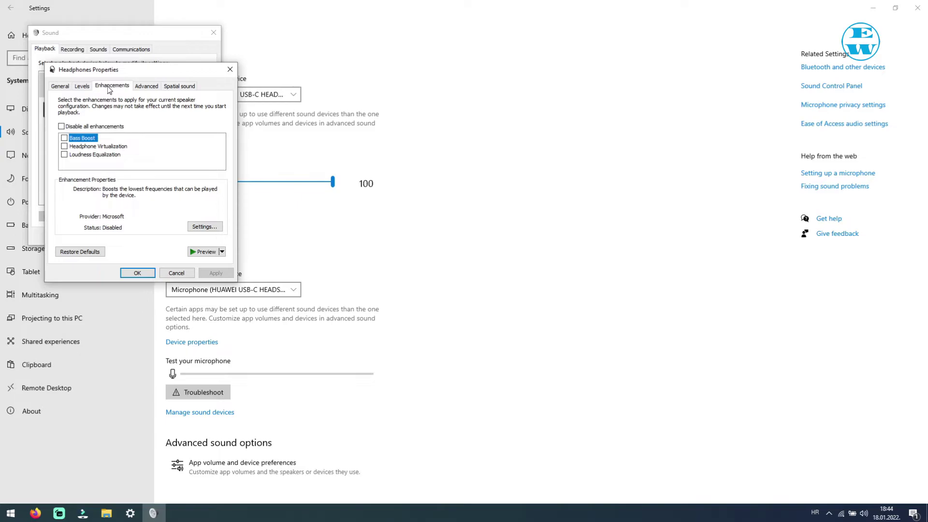
pyautogui.click(65, 139)
pyautogui.click(205, 227)
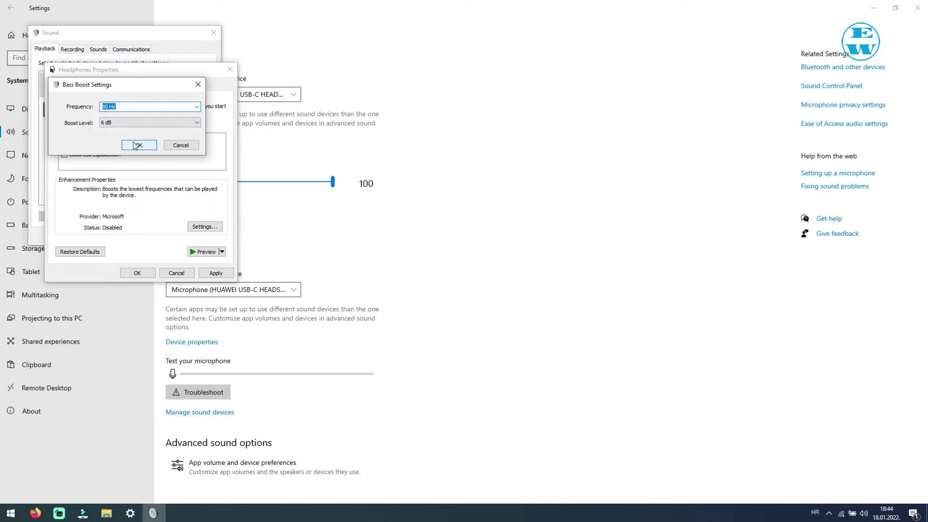
pyautogui.click(139, 145)
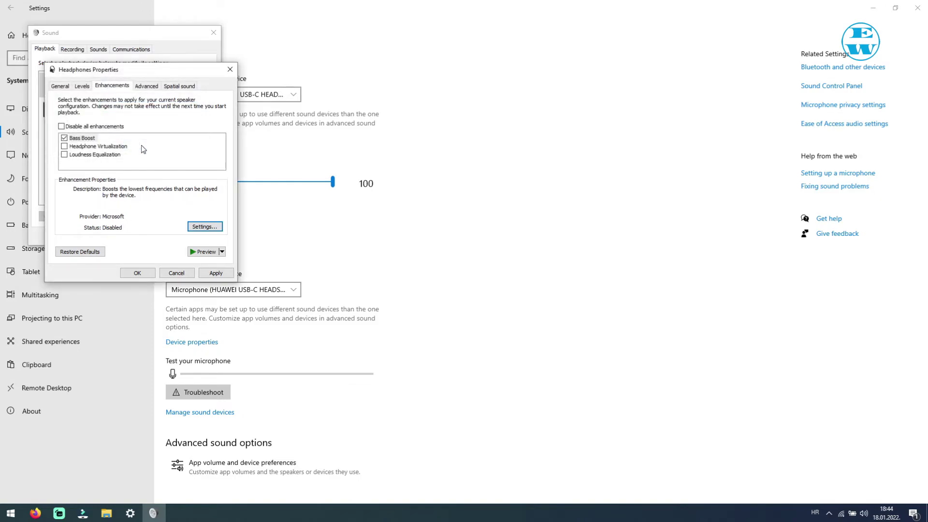
pyautogui.click(221, 273)
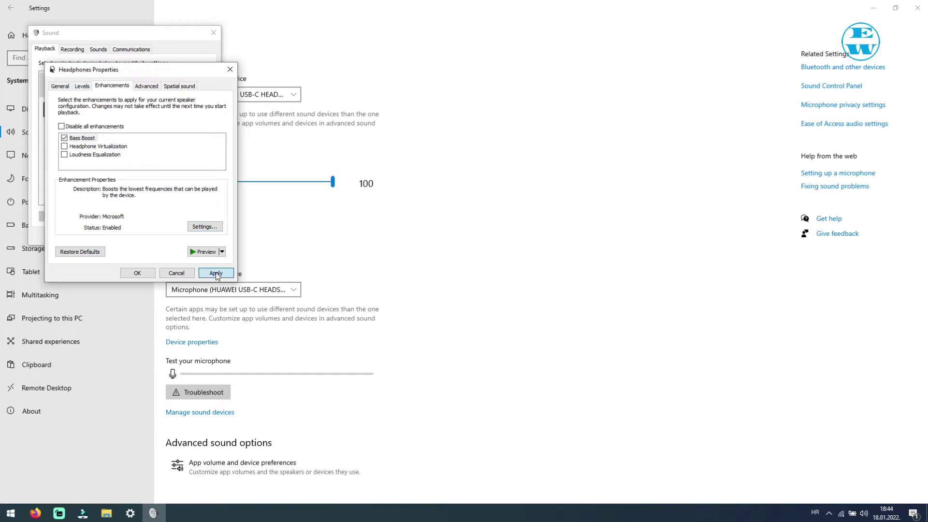
pyautogui.click(137, 273)
pyautogui.click(216, 34)
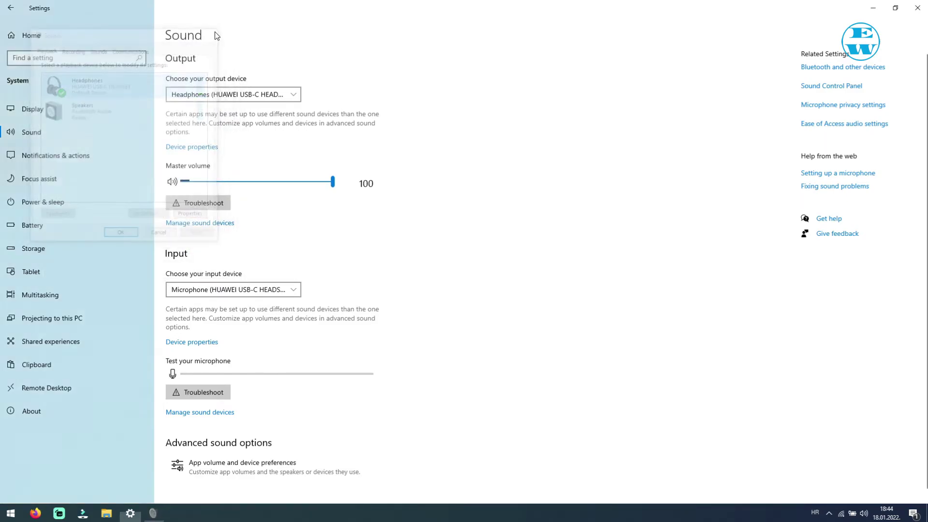
# - Close the Settings window to return to the desktop
pyautogui.click(917, 8)
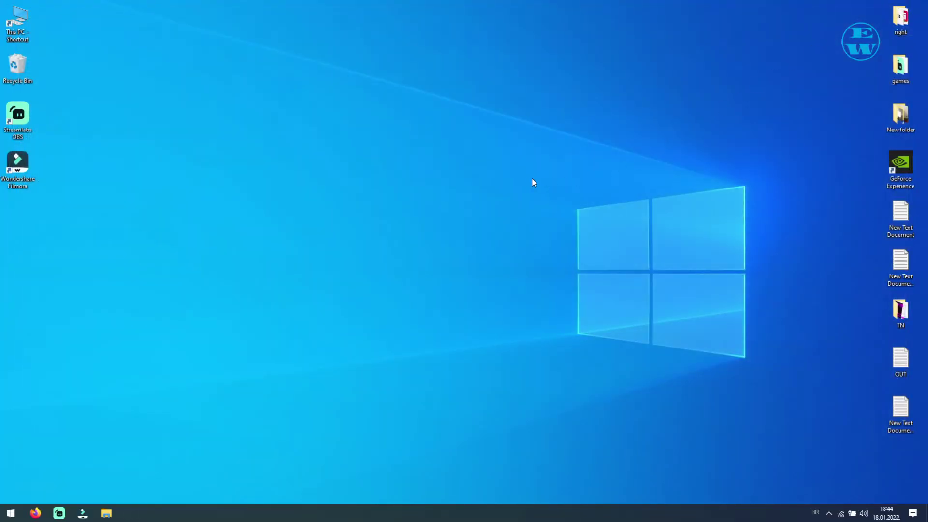